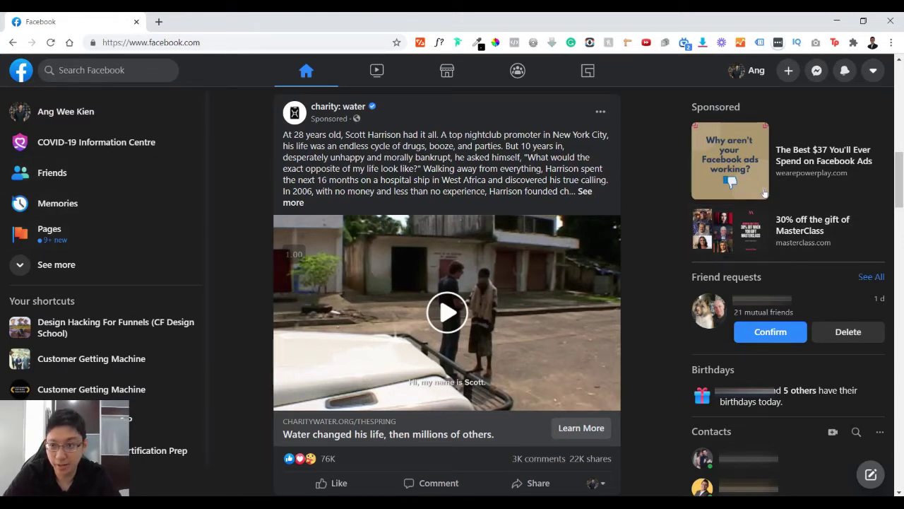
- Open the Security and login section of the account settings
{"action": "left_click", "coordinate": [874, 75]}
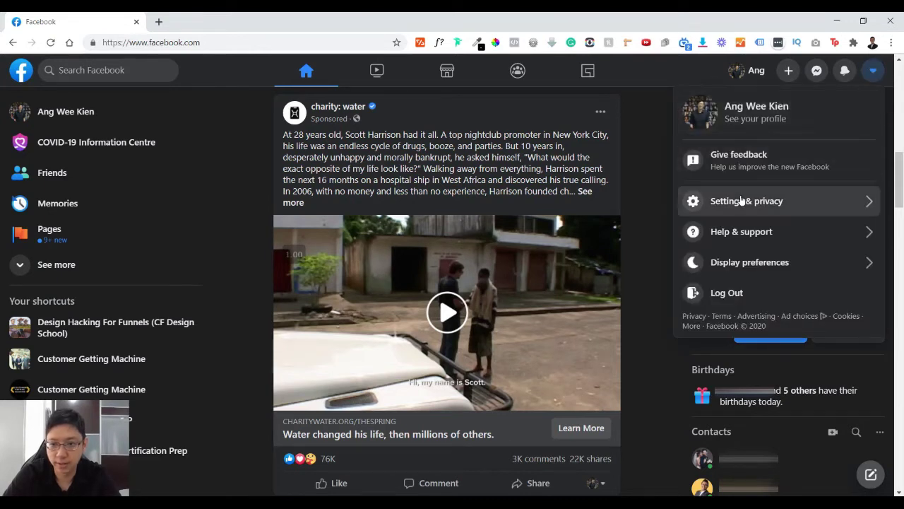
{"action": "left_click", "coordinate": [740, 201]}
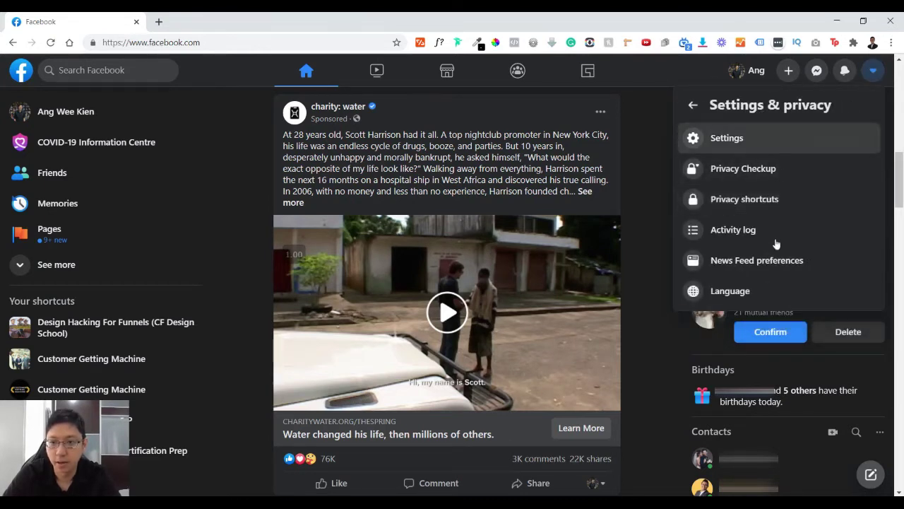
{"action": "left_click", "coordinate": [753, 143]}
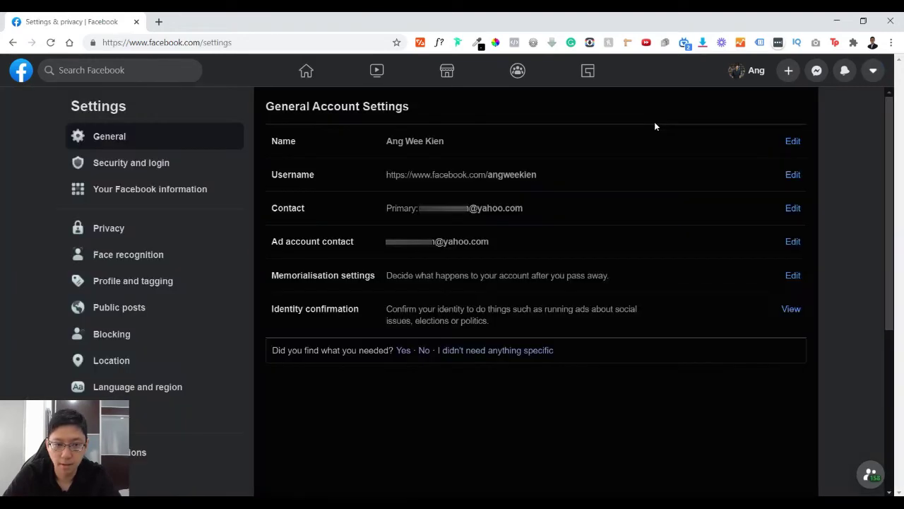
{"action": "left_click", "coordinate": [139, 164]}
- Open the two-factor authentication settings and confirm access with the account password
{"action": "scroll", "coordinate": [664, 196], "scroll_direction": "down", "scroll_amount": 2}
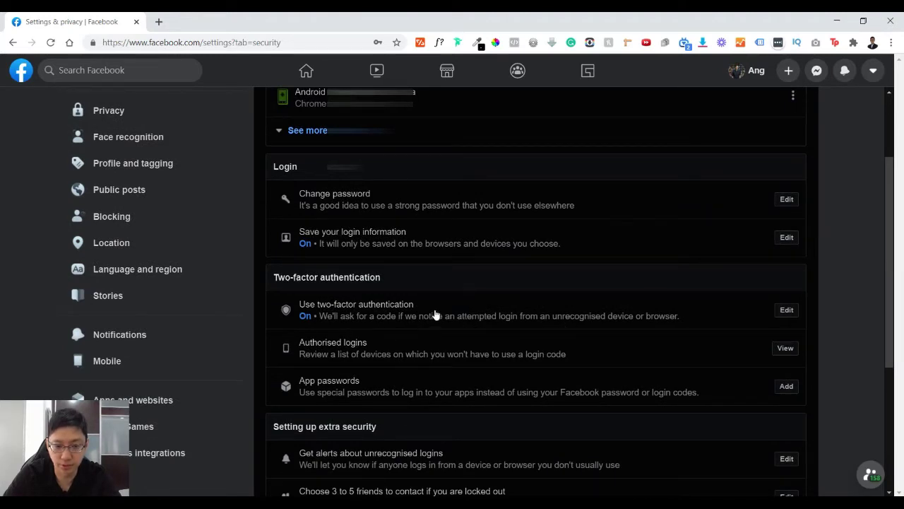
{"action": "left_click", "coordinate": [446, 317]}
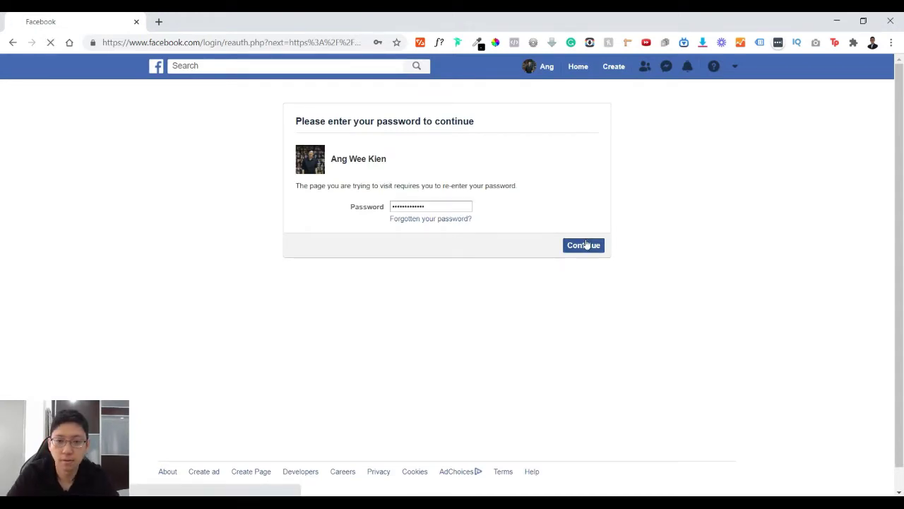
{"action": "left_click", "coordinate": [584, 245]}
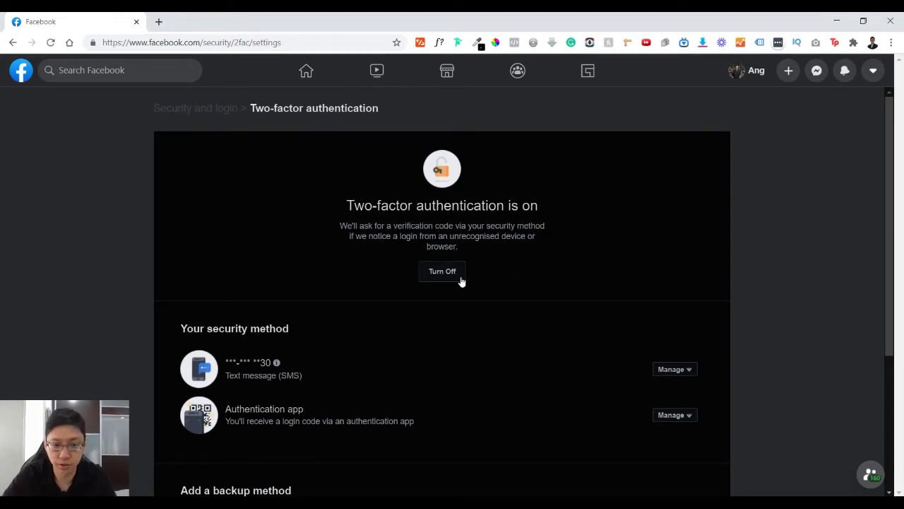
- Examine the two-factor authentication page, including the text message and authentication app security methods
{"action": "scroll", "coordinate": [424, 332], "scroll_direction": "down", "scroll_amount": 1}
{"action": "scroll", "coordinate": [363, 299], "scroll_direction": "down", "scroll_amount": 2}
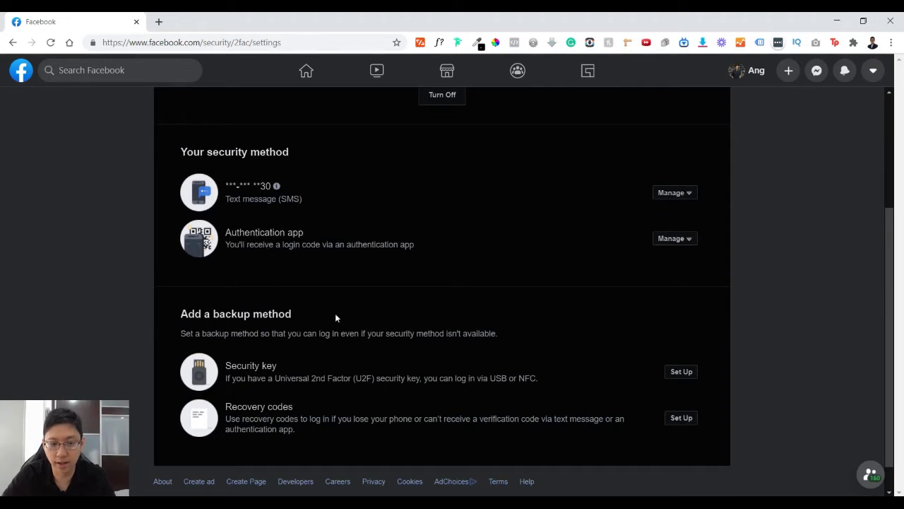
{"action": "scroll", "coordinate": [483, 325], "scroll_direction": "up", "scroll_amount": 1}
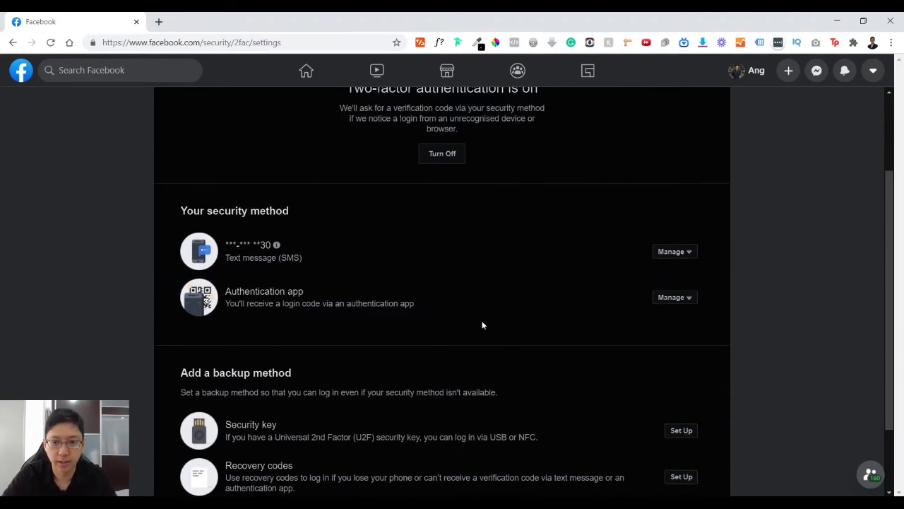
{"action": "scroll", "coordinate": [423, 332], "scroll_direction": "up", "scroll_amount": 2}
{"action": "scroll", "coordinate": [430, 344], "scroll_direction": "down", "scroll_amount": 1}
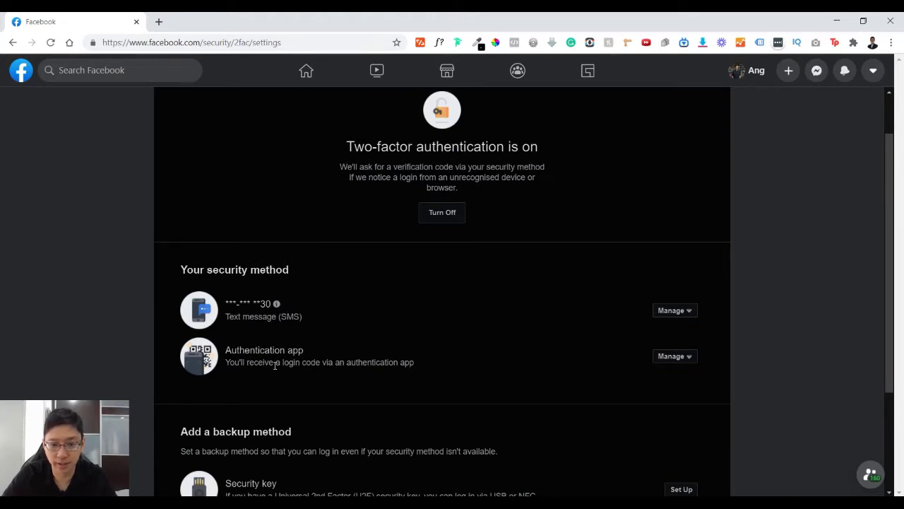
{"action": "left_click_drag", "start_coordinate": [243, 313], "coordinate": [325, 331]}
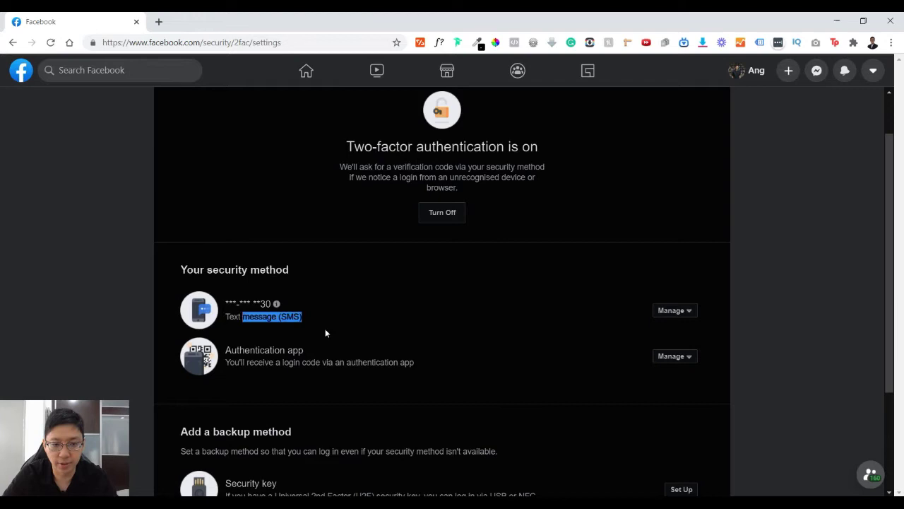
{"action": "left_click", "coordinate": [358, 319]}
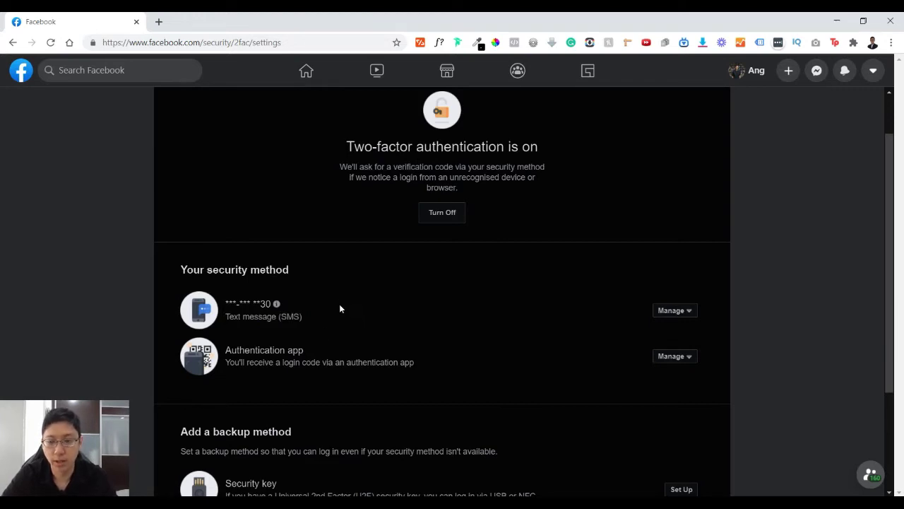
- View the management options for the text message (SMS) security method without changing anything
{"action": "left_click", "coordinate": [684, 315]}
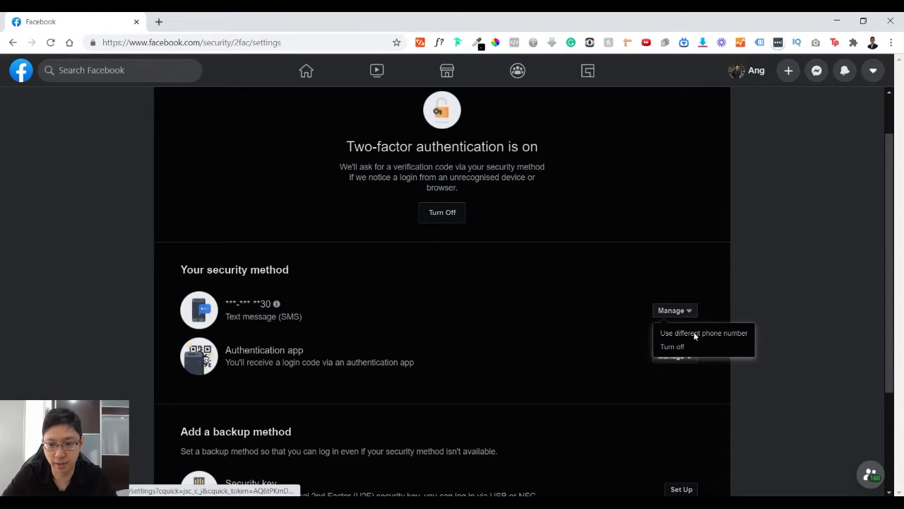
{"action": "left_click", "coordinate": [461, 319]}
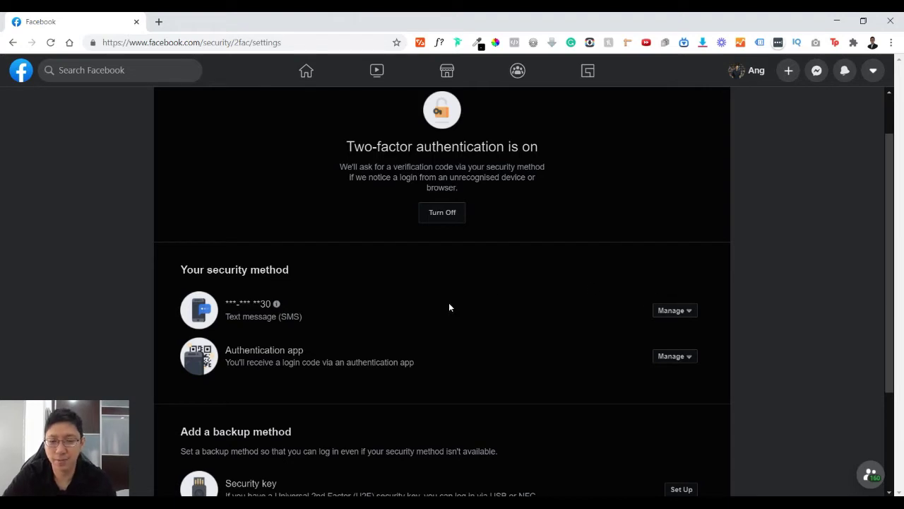
{"action": "left_click", "coordinate": [674, 310]}
{"action": "left_click", "coordinate": [524, 285]}
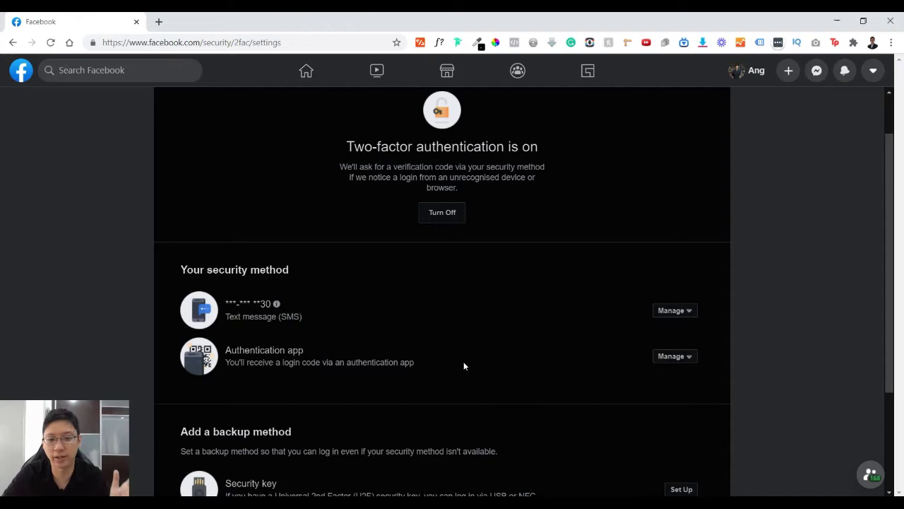
- Examine the backup methods, reading the description of the security key that works via USB or NFC
{"action": "scroll", "coordinate": [464, 362], "scroll_direction": "down", "scroll_amount": 2}
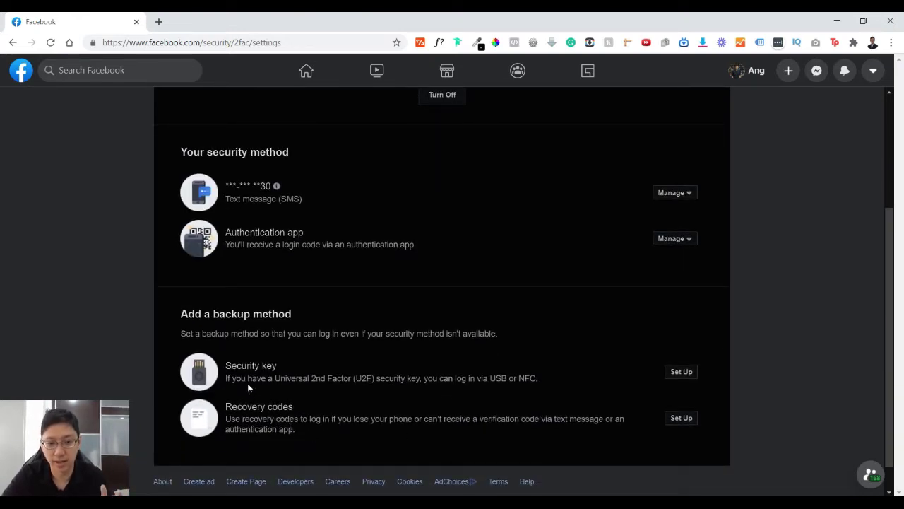
{"action": "left_click_drag", "start_coordinate": [225, 363], "coordinate": [383, 382]}
{"action": "left_click", "coordinate": [415, 345]}
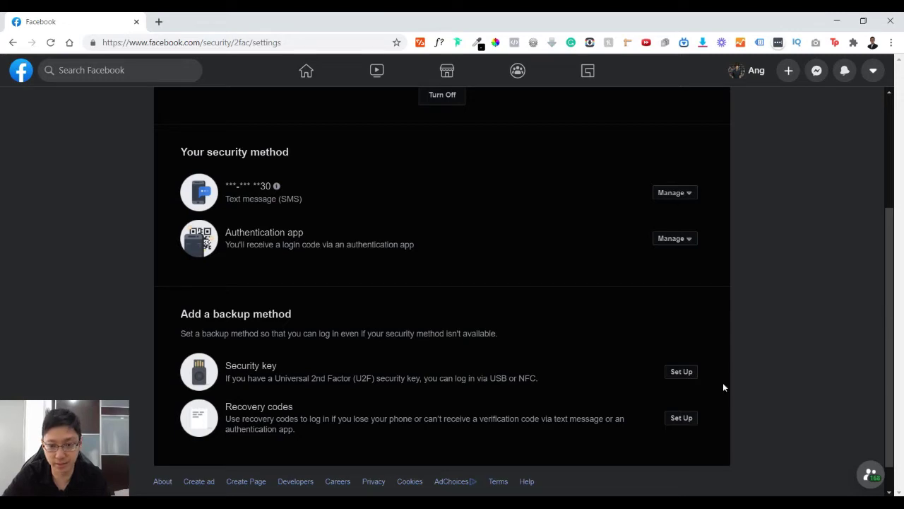
{"action": "scroll", "coordinate": [575, 330], "scroll_direction": "up", "scroll_amount": 1}
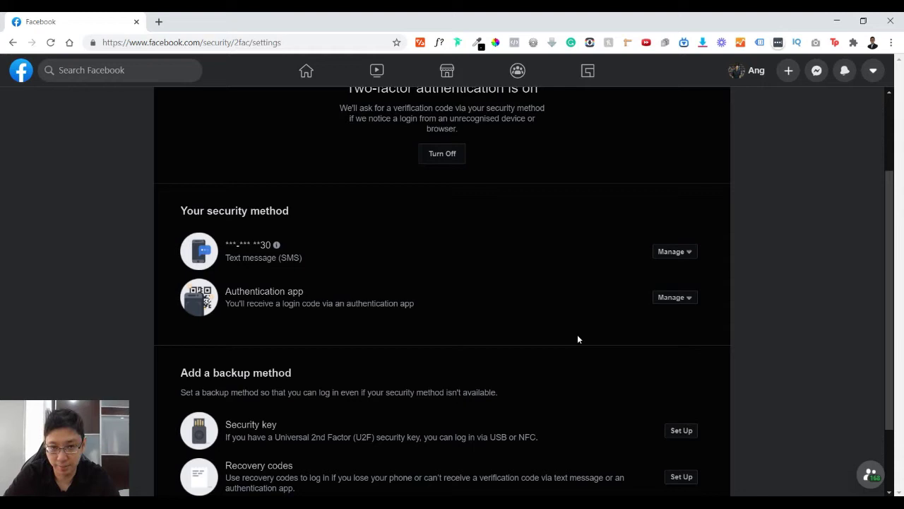
{"action": "scroll", "coordinate": [578, 339], "scroll_direction": "down", "scroll_amount": 2}
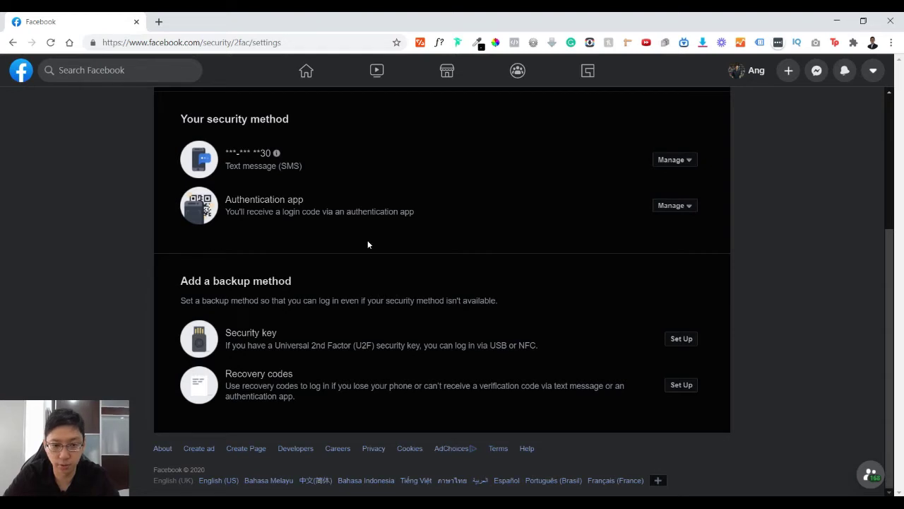
{"action": "left_click_drag", "start_coordinate": [239, 331], "coordinate": [478, 363]}
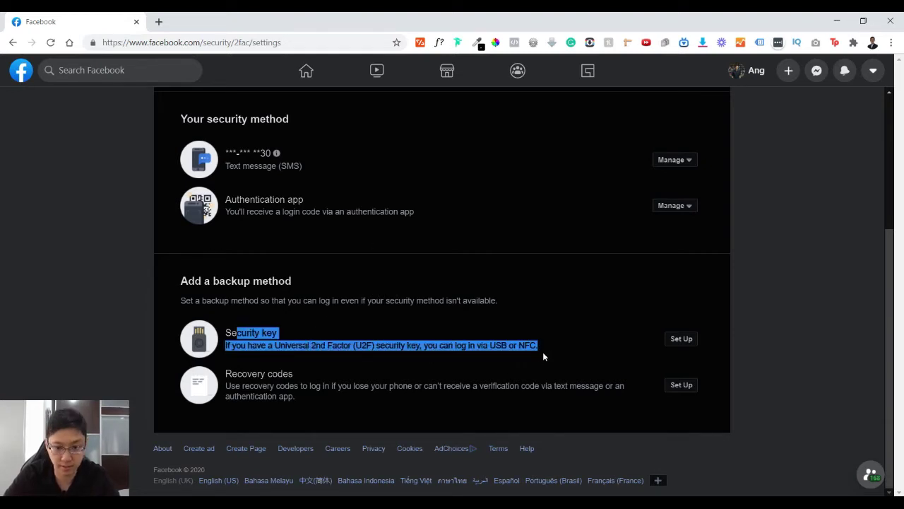
{"action": "left_click", "coordinate": [466, 305]}
{"action": "left_click_drag", "start_coordinate": [492, 345], "coordinate": [539, 344]}
{"action": "left_click", "coordinate": [543, 310]}
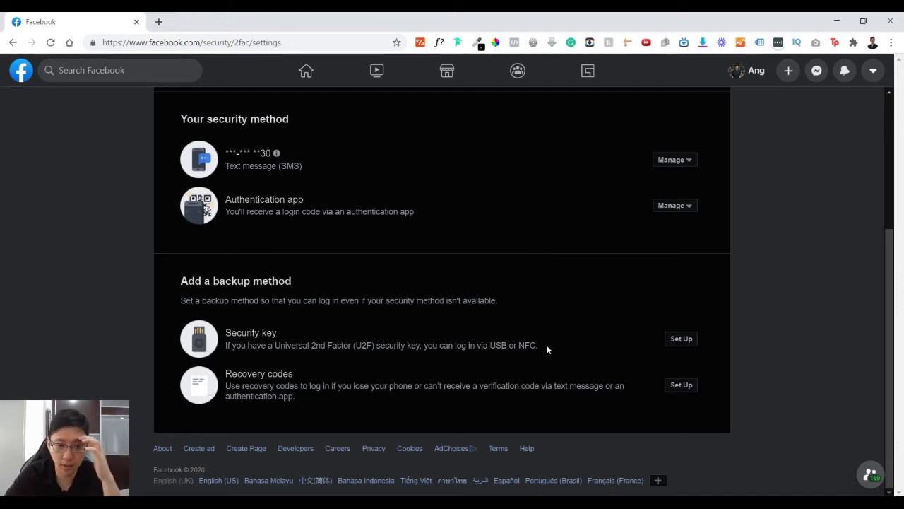
{"action": "left_click_drag", "start_coordinate": [547, 345], "coordinate": [242, 312]}
{"action": "left_click", "coordinate": [468, 321]}
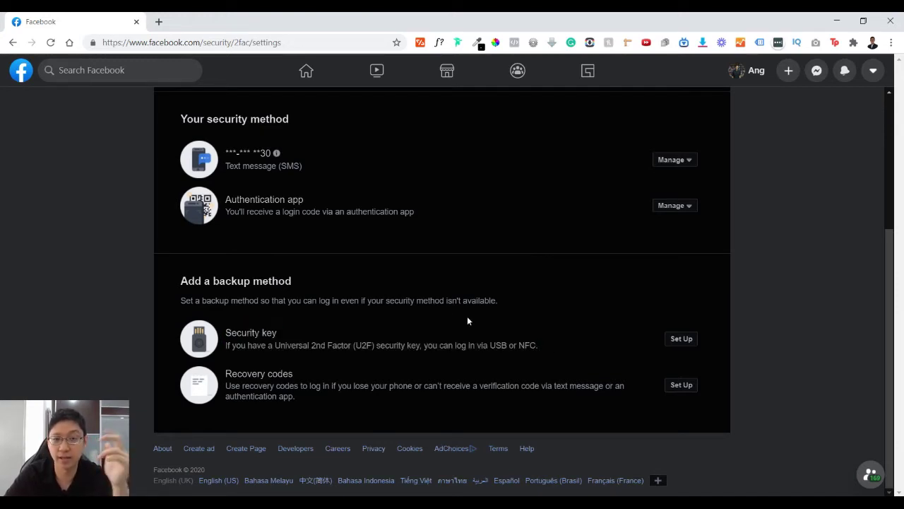
- Review the two-factor status, the current security methods and the available backup methods once more
{"action": "scroll", "coordinate": [465, 322], "scroll_direction": "up", "scroll_amount": 1}
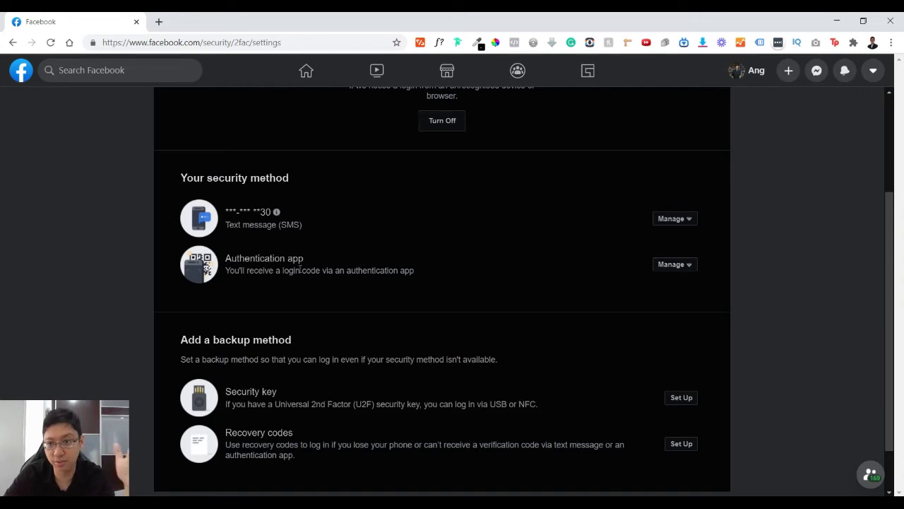
{"action": "scroll", "coordinate": [355, 279], "scroll_direction": "up", "scroll_amount": 1}
{"action": "scroll", "coordinate": [357, 272], "scroll_direction": "down", "scroll_amount": 2}
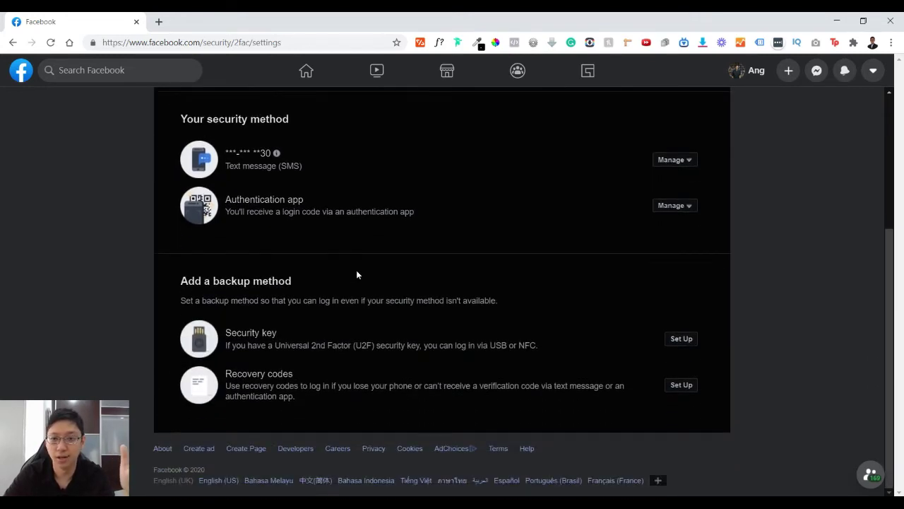
{"action": "scroll", "coordinate": [363, 273], "scroll_direction": "up", "scroll_amount": 3}
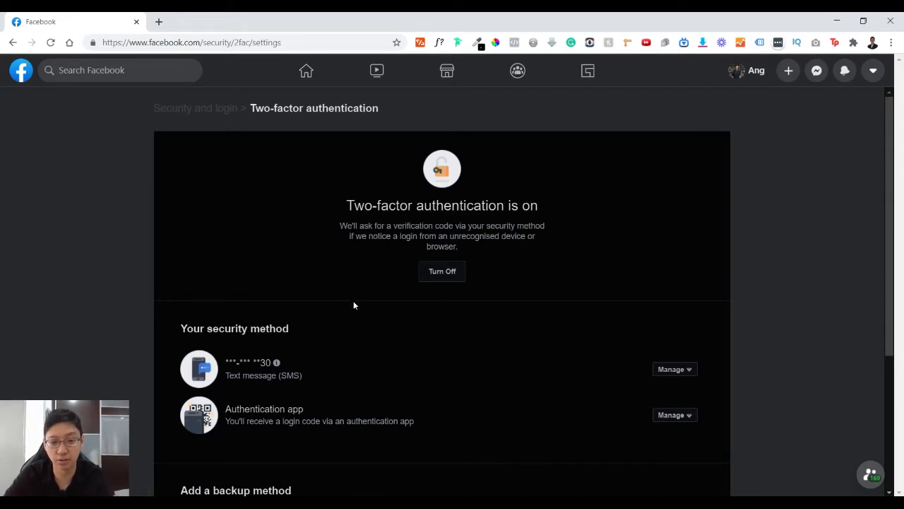
{"action": "scroll", "coordinate": [354, 301], "scroll_direction": "down", "scroll_amount": 1}
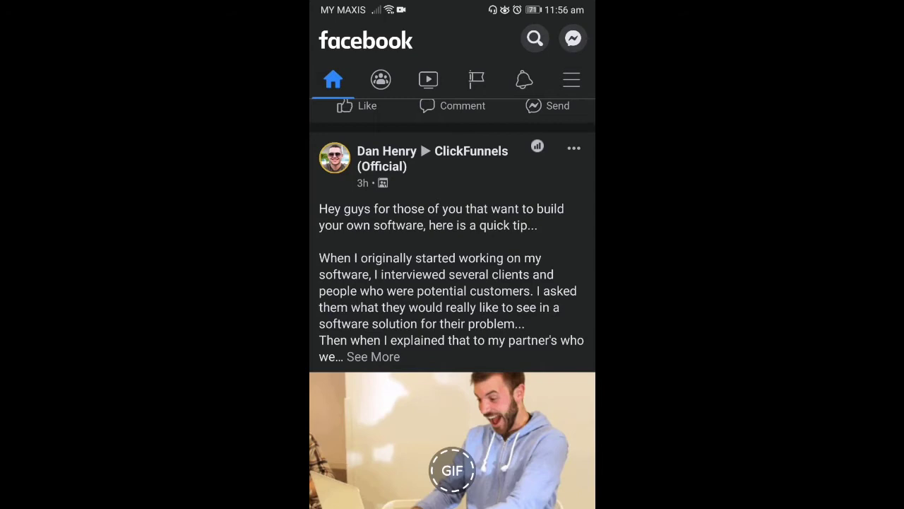
- In the Facebook mobile app, open the two-factor authentication page from the security and login settings
{"action": "left_click", "coordinate": [571, 79]}
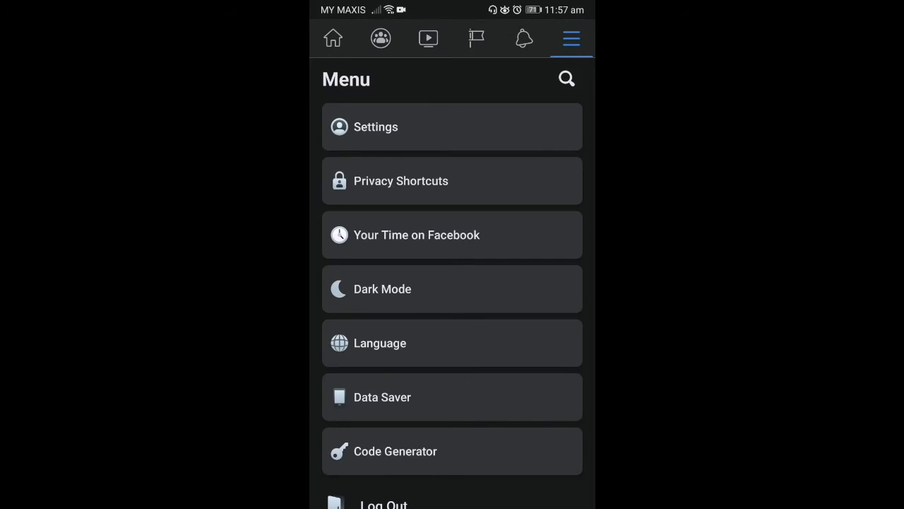
{"action": "left_click_drag", "start_coordinate": [454, 346], "coordinate": [511, 132]}
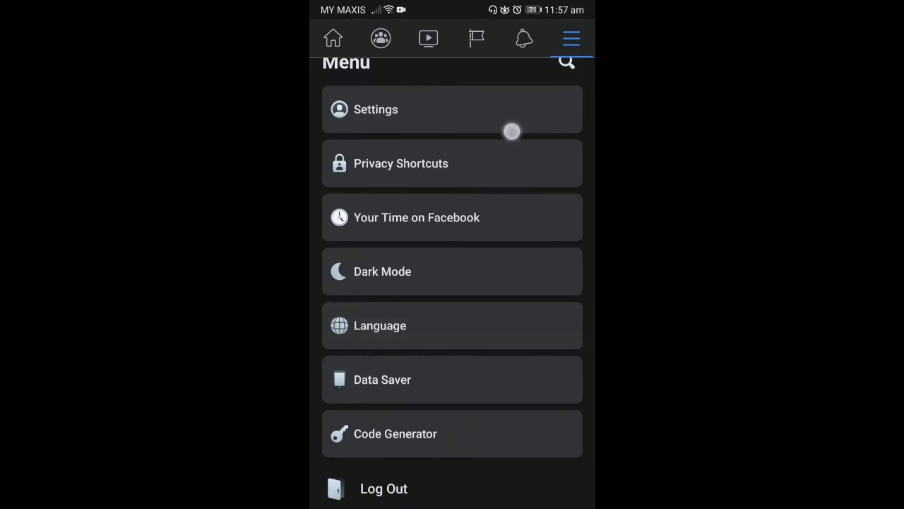
{"action": "left_click", "coordinate": [510, 145]}
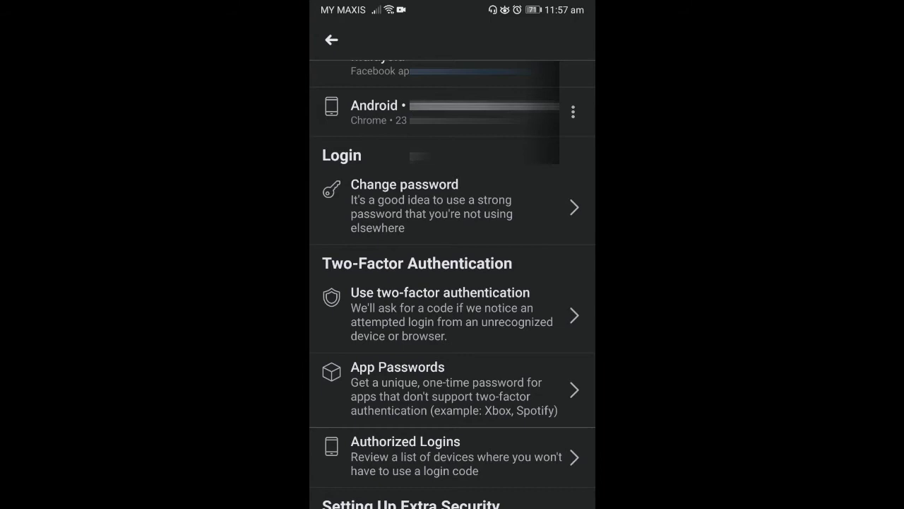
{"action": "left_click", "coordinate": [469, 308]}
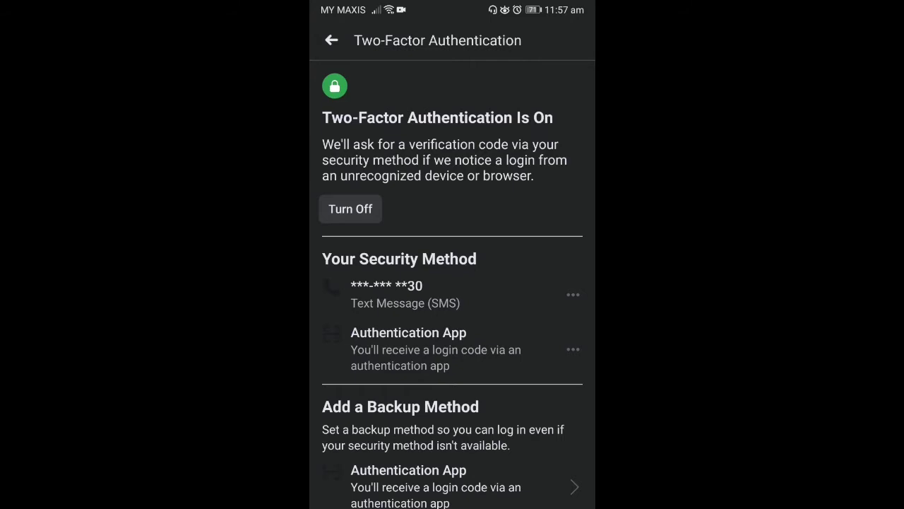
- Examine the security methods and backup methods on the mobile two-factor authentication page
{"action": "left_click_drag", "start_coordinate": [488, 301], "coordinate": [482, 196]}
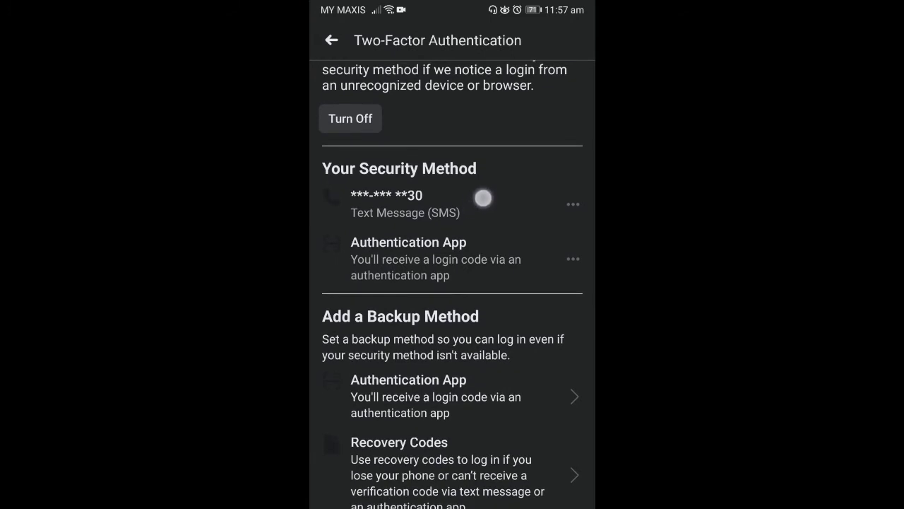
{"action": "left_click_drag", "start_coordinate": [485, 262], "coordinate": [498, 242]}
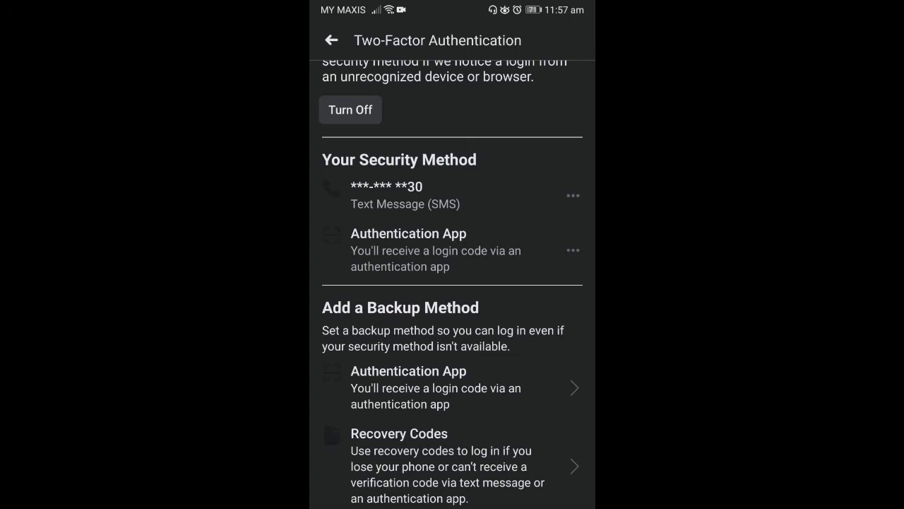
{"action": "left_click_drag", "start_coordinate": [486, 315], "coordinate": [509, 210]}
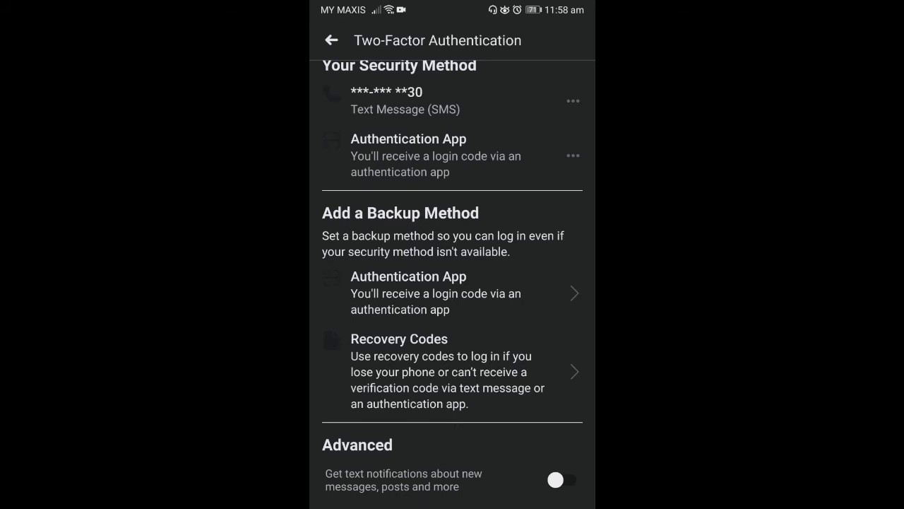
- View the recovery codes of the backup method, and go back to the two-factor authentication page
{"action": "left_click", "coordinate": [481, 370]}
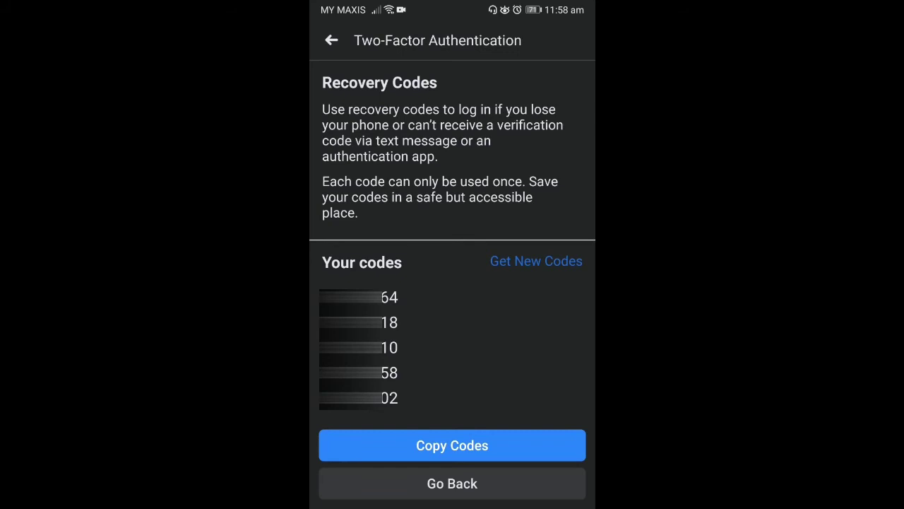
{"action": "left_click_drag", "start_coordinate": [494, 351], "coordinate": [501, 385]}
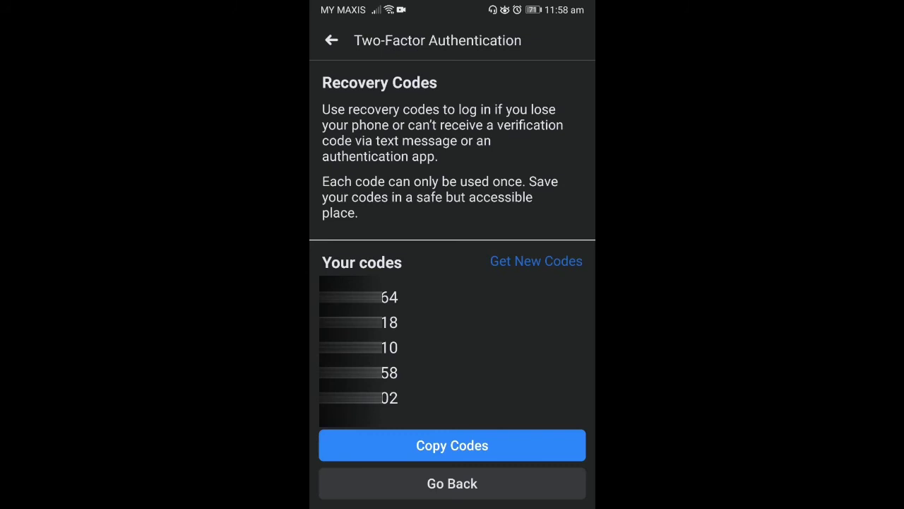
{"action": "scroll", "coordinate": [527, 299], "scroll_direction": "down", "scroll_amount": 1}
{"action": "left_click", "coordinate": [481, 484]}
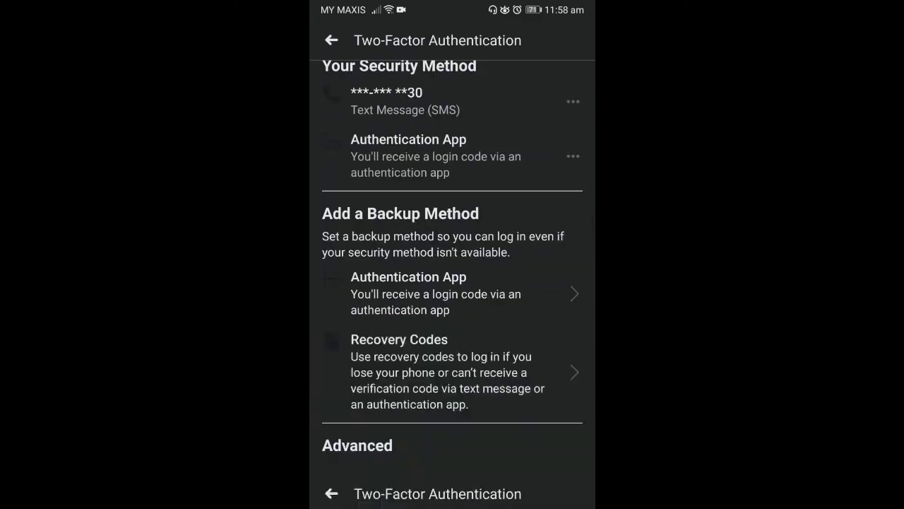